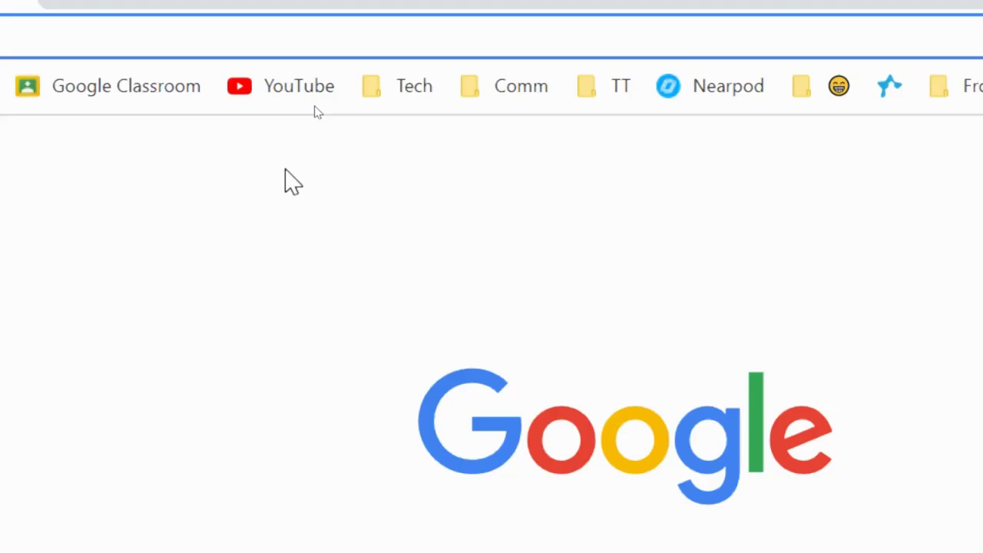
Clear the Google Classroom bookmark's name and save it, leaving only its icon on the bar.
{"action": "right_click", "coordinate": [82, 91]}
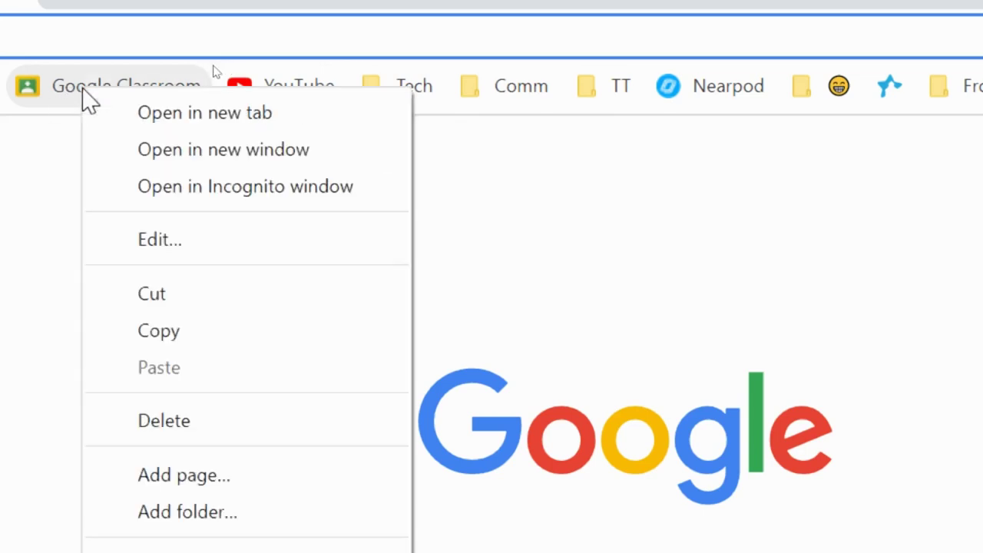
{"action": "left_click", "coordinate": [165, 238]}
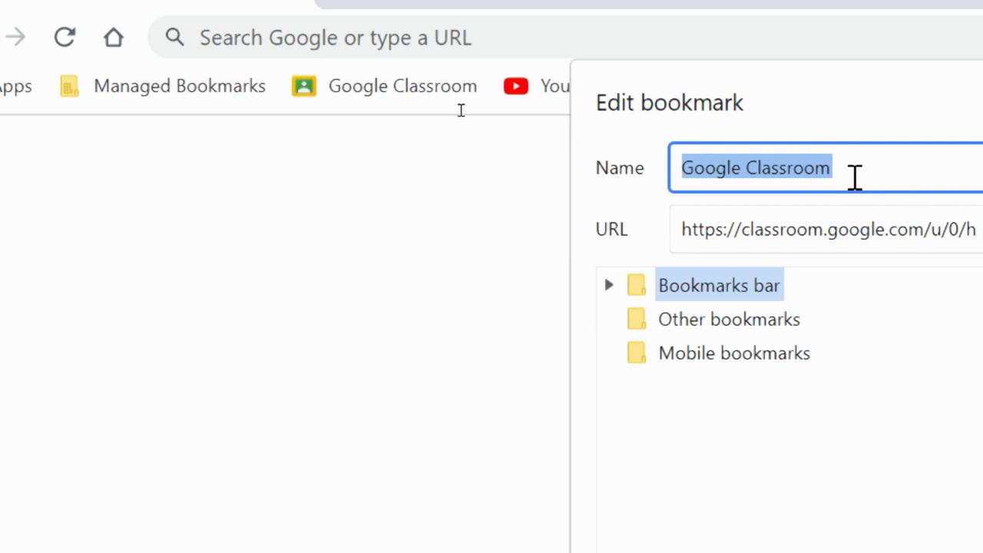
{"action": "key", "text": "BackSpace"}
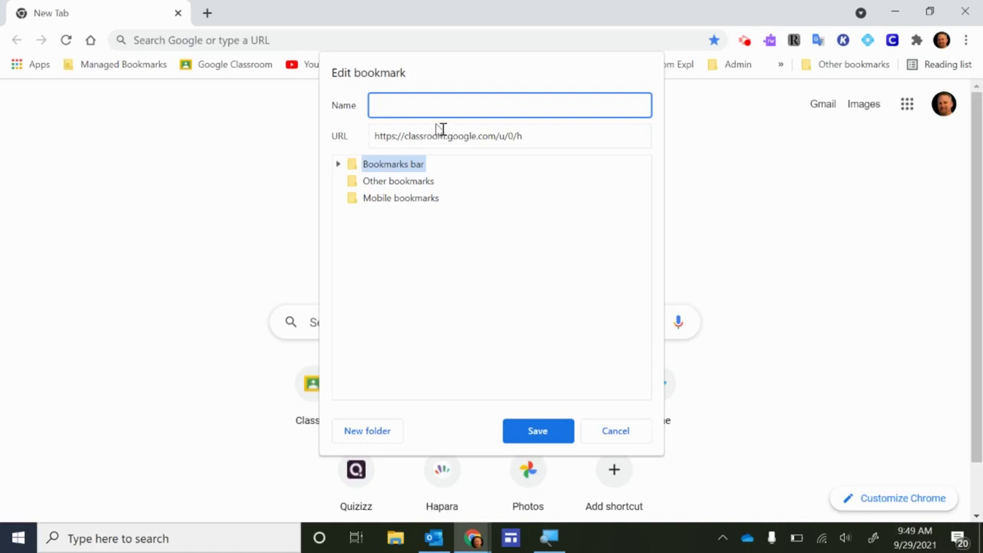
{"action": "left_click", "coordinate": [525, 427]}
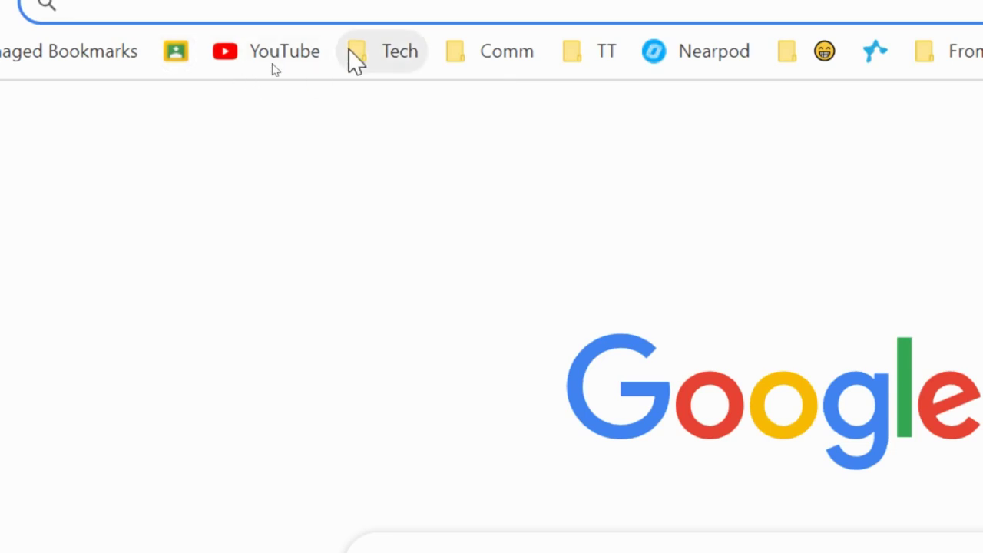
Clear the YouTube bookmark's name, then drag its icon between the Comm and TT folders.
{"action": "right_click", "coordinate": [278, 65]}
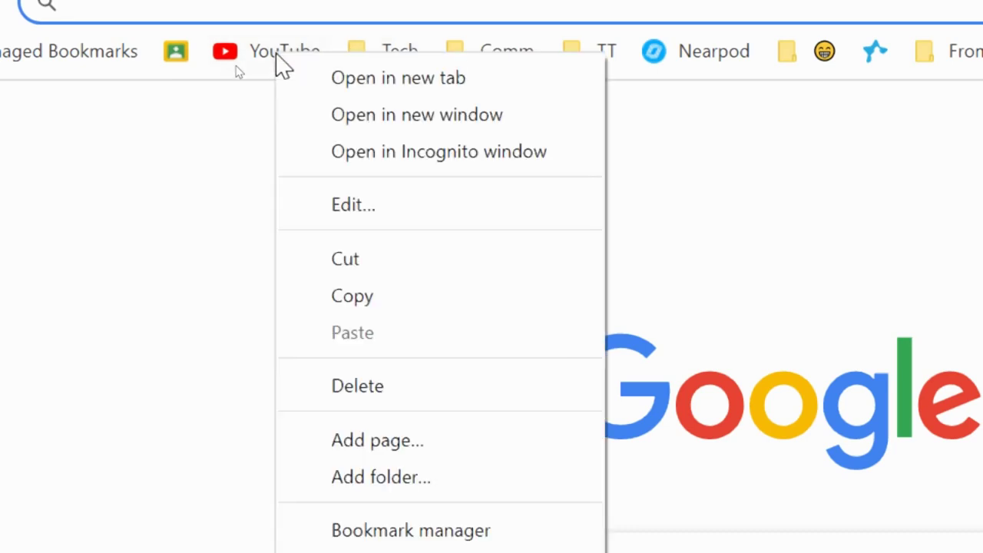
{"action": "left_click", "coordinate": [373, 209]}
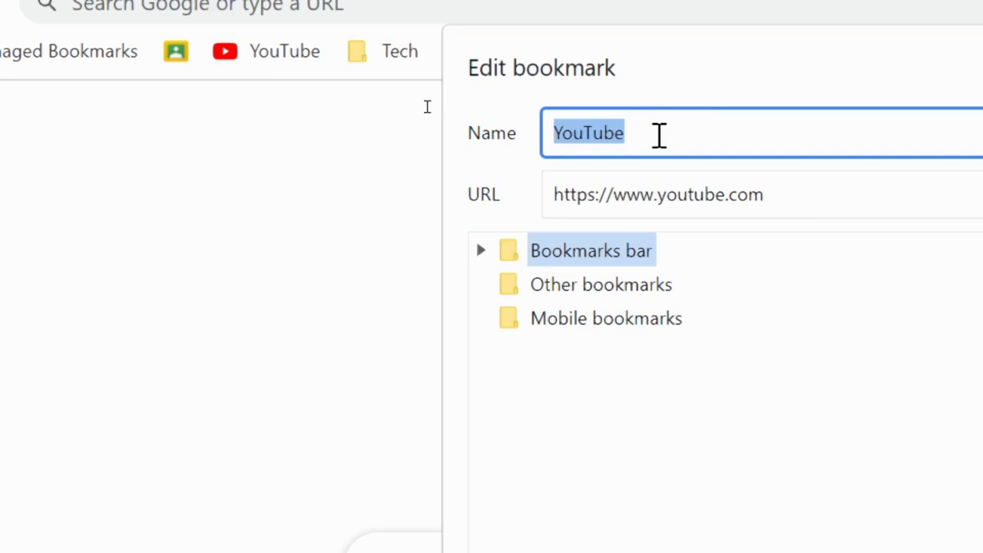
{"action": "key", "text": "BackSpace"}
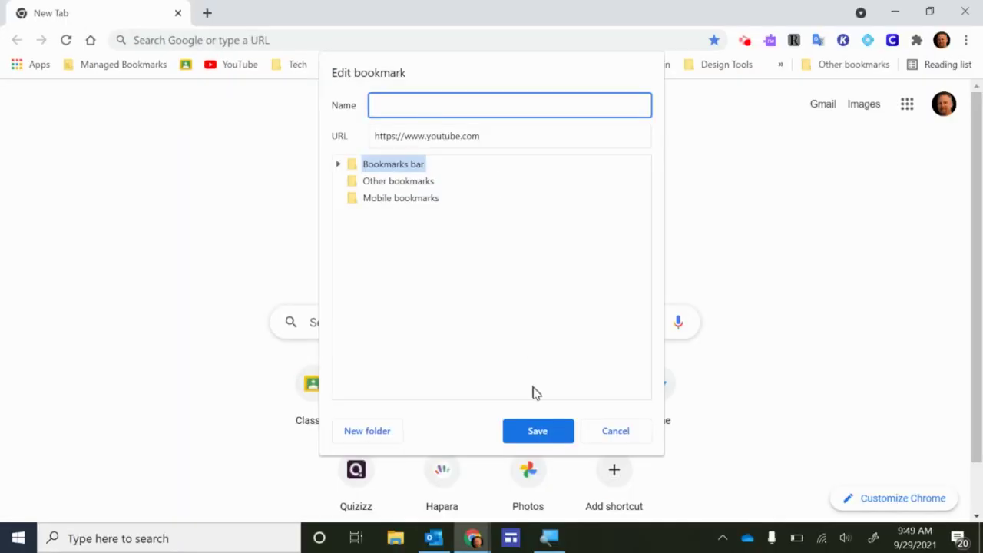
{"action": "left_click", "coordinate": [538, 431]}
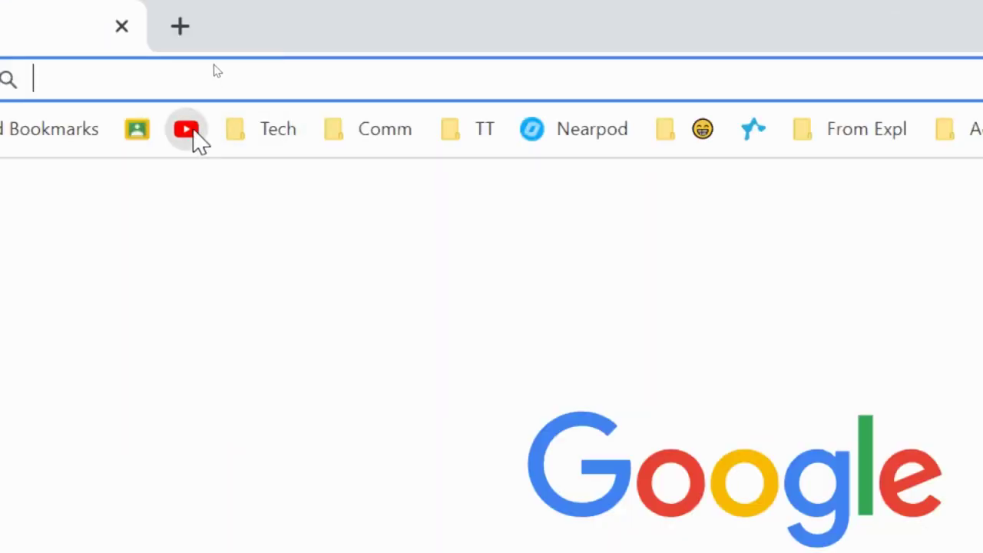
{"action": "mouse_move", "coordinate": [197, 128]}
{"action": "left_mouse_down"}
{"action": "mouse_move", "coordinate": [371, 144]}
{"action": "mouse_move", "coordinate": [431, 132]}
{"action": "mouse_move", "coordinate": [432, 143]}
{"action": "left_mouse_up"}
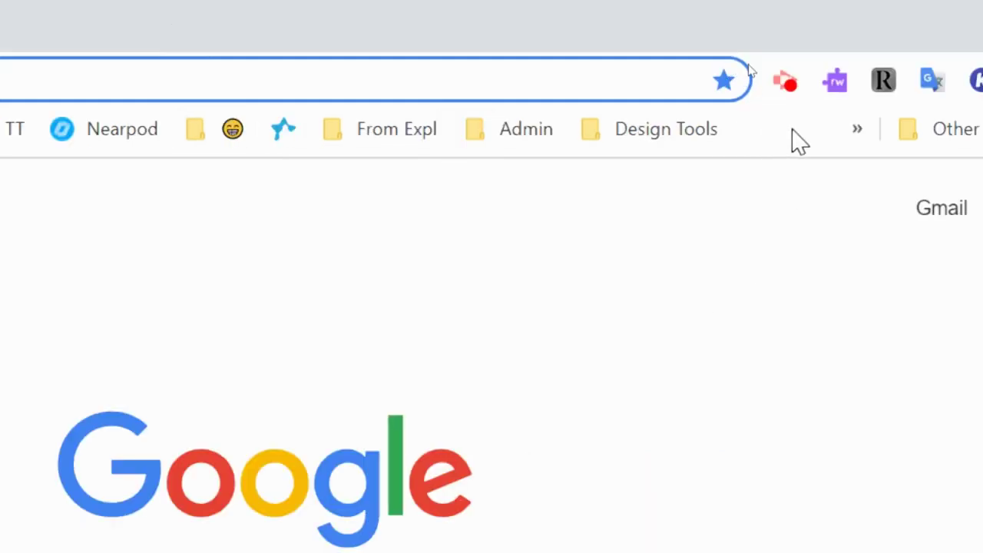
{"action": "left_click", "coordinate": [858, 138]}
{"action": "scroll", "coordinate": [581, 318], "scroll_direction": "down", "scroll_amount": 4}
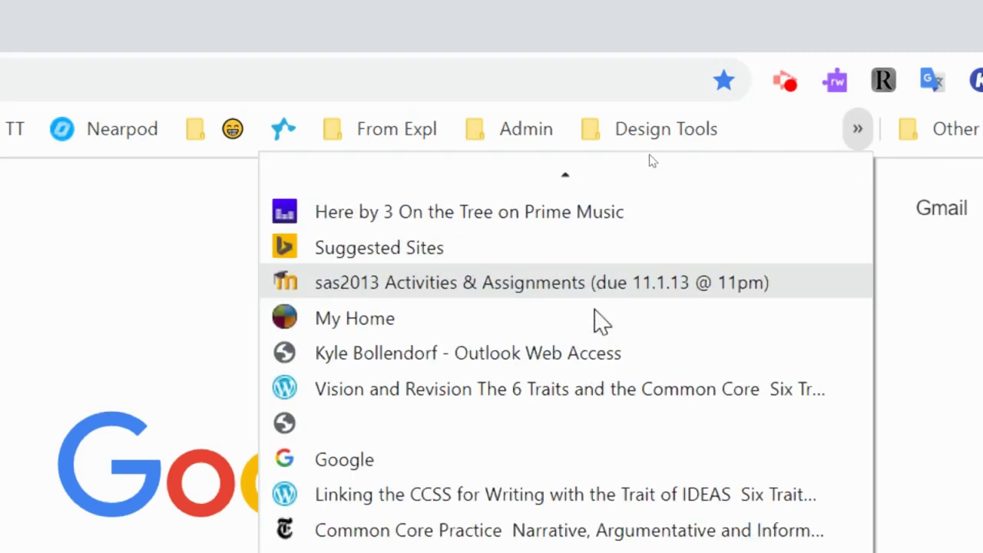
{"action": "scroll", "coordinate": [603, 315], "scroll_direction": "down", "scroll_amount": 4}
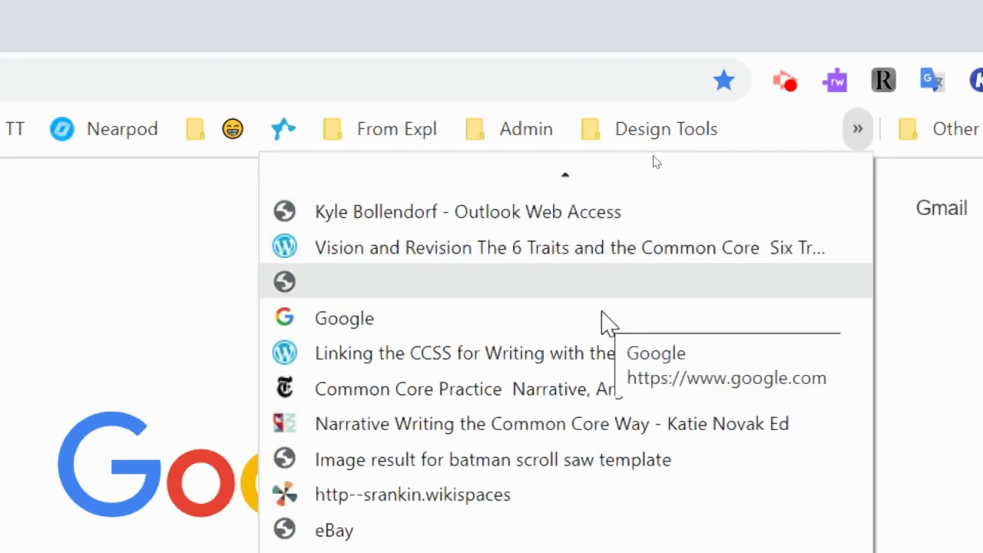
{"action": "scroll", "coordinate": [606, 322], "scroll_direction": "down", "scroll_amount": 5}
{"action": "scroll", "coordinate": [607, 323], "scroll_direction": "up", "scroll_amount": 1}
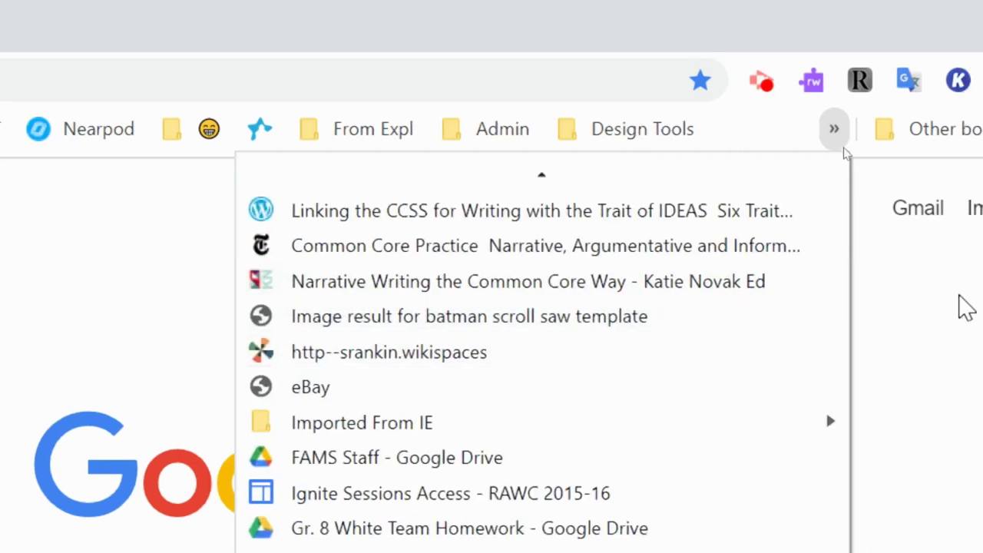
{"action": "left_click", "coordinate": [699, 253]}
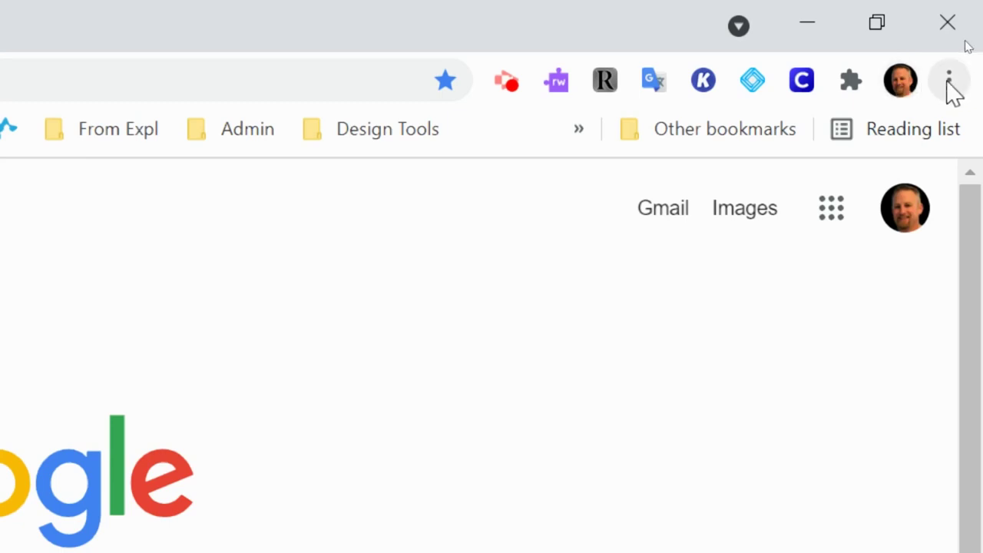
{"action": "left_click", "coordinate": [947, 85]}
Open the Bookmark Manager, scroll the Bookmarks bar list, and bring up the Classroom entry's options.
{"action": "mouse_move", "coordinate": [544, 331]}
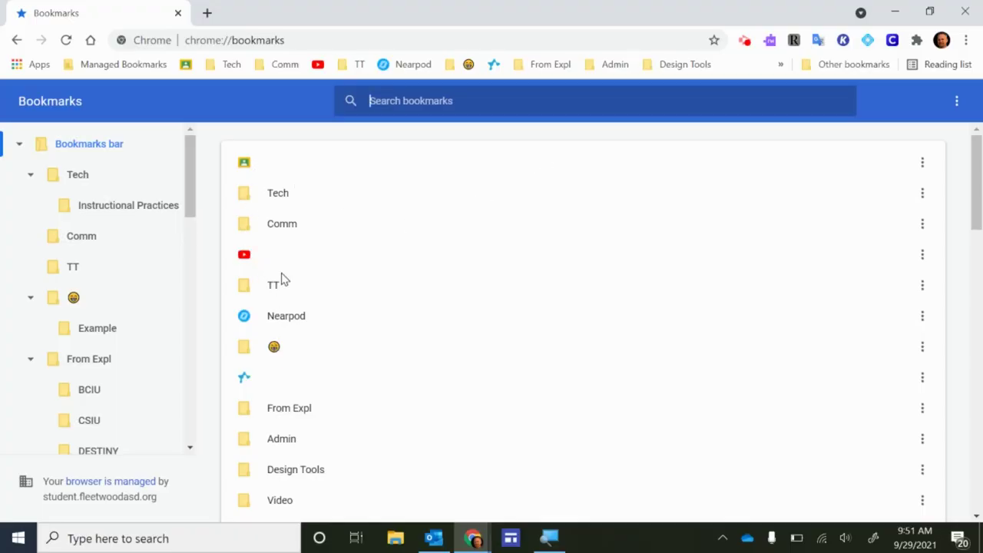
{"action": "scroll", "coordinate": [518, 322], "scroll_direction": "down", "scroll_amount": 3}
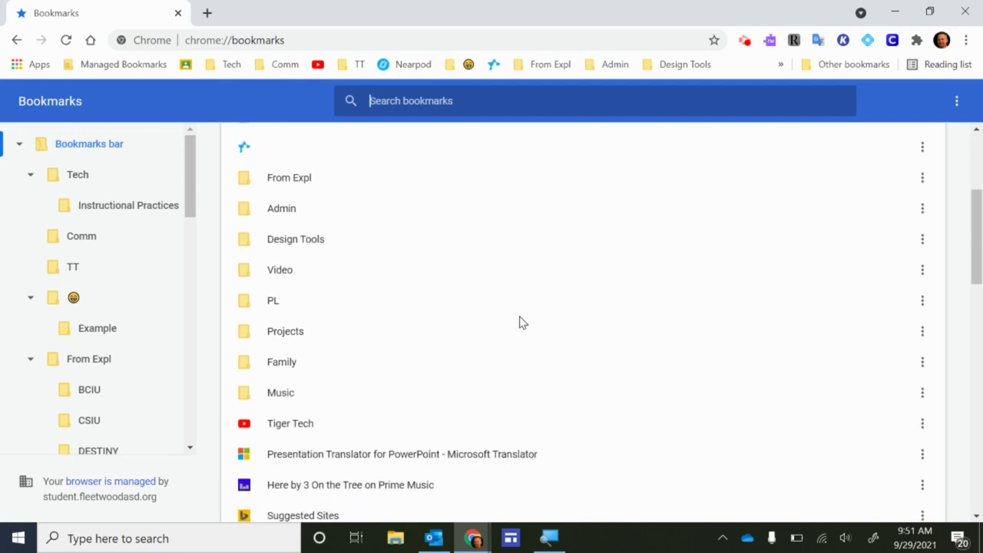
{"action": "scroll", "coordinate": [519, 322], "scroll_direction": "down", "scroll_amount": 9}
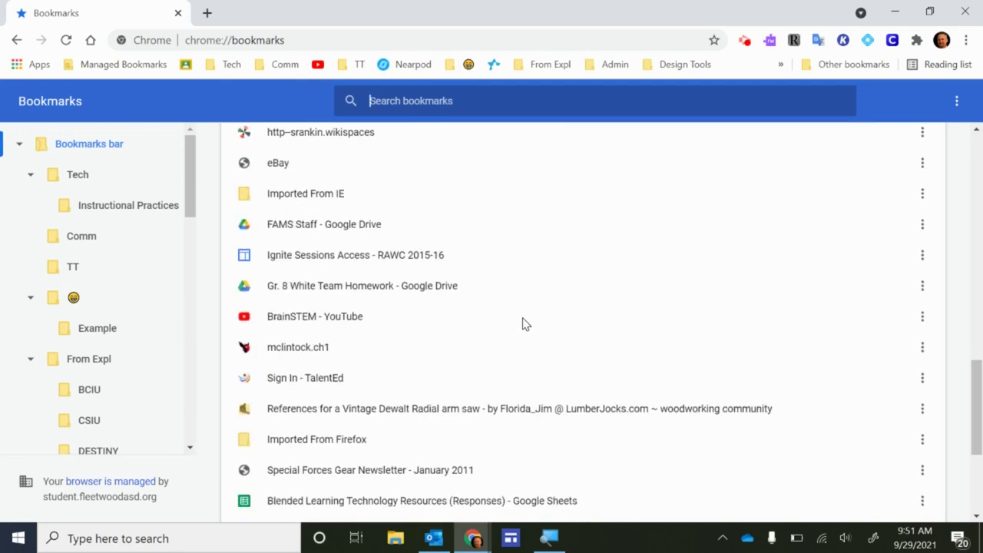
{"action": "scroll", "coordinate": [525, 323], "scroll_direction": "down", "scroll_amount": 4}
{"action": "scroll", "coordinate": [524, 325], "scroll_direction": "up", "scroll_amount": 16}
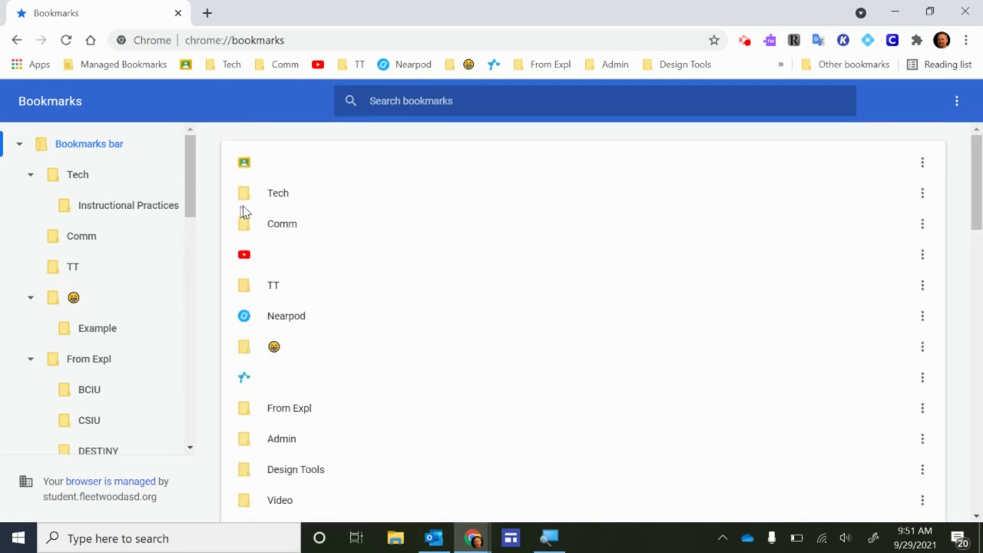
{"action": "left_click", "coordinate": [922, 164]}
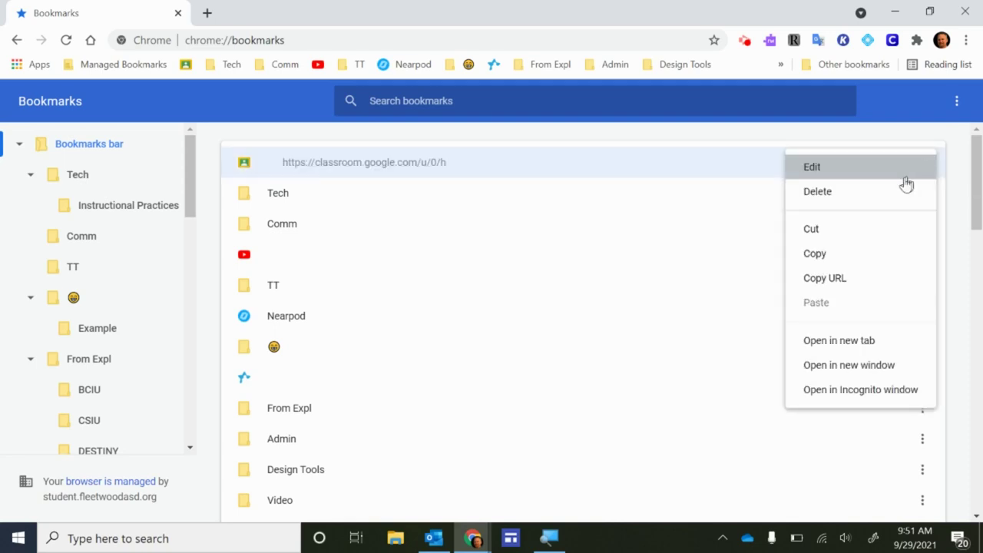
{"action": "left_click", "coordinate": [828, 169]}
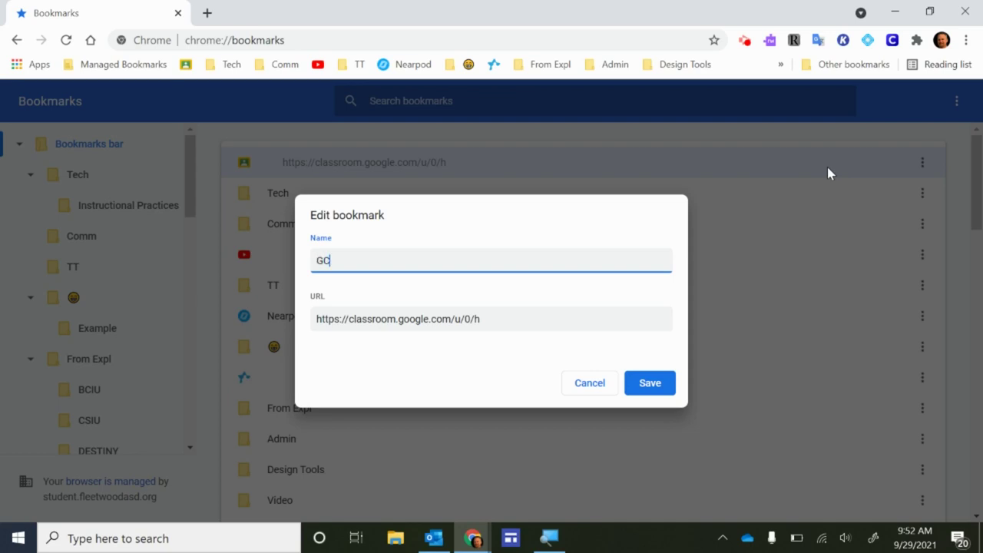
{"action": "left_click", "coordinate": [649, 382]}
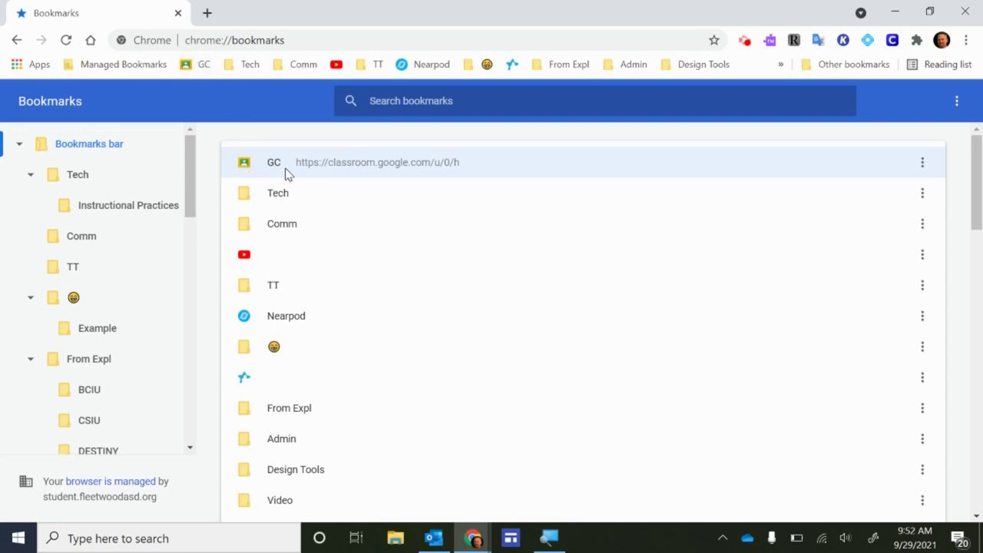
{"action": "left_click", "coordinate": [921, 164]}
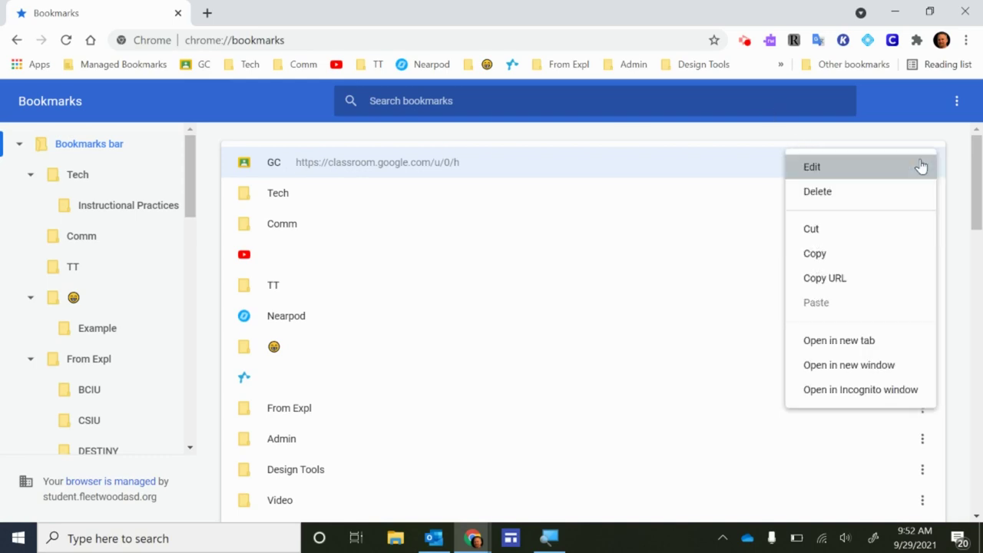
{"action": "left_click", "coordinate": [824, 170]}
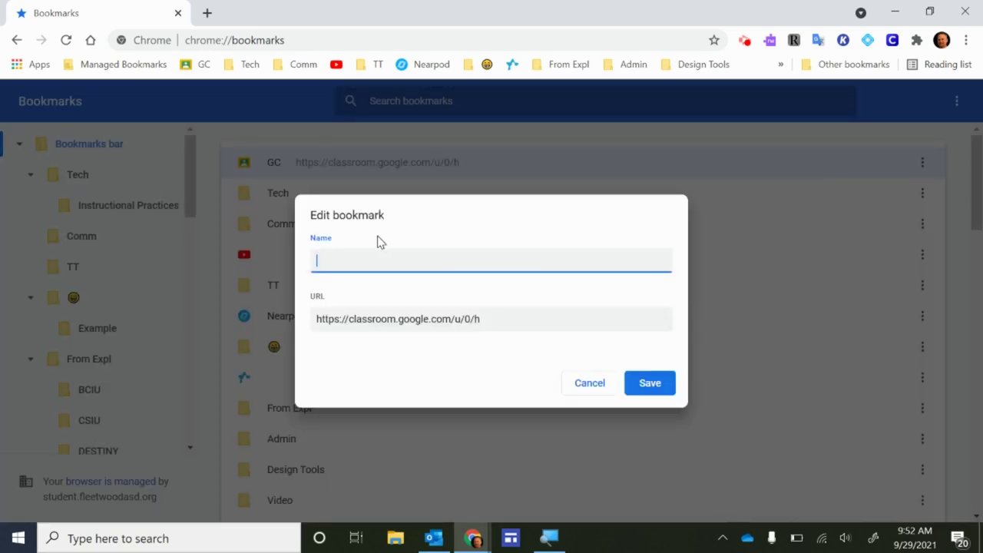
{"action": "left_click", "coordinate": [654, 384]}
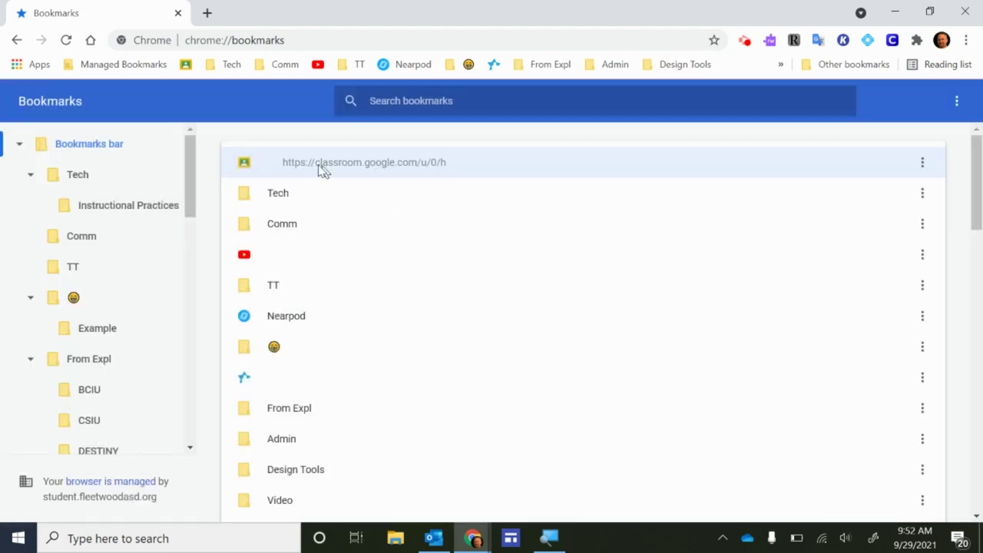
Rename the Tech folder to a blank name so it appears as a bare folder icon.
{"action": "left_click", "coordinate": [924, 197]}
{"action": "left_click", "coordinate": [923, 197]}
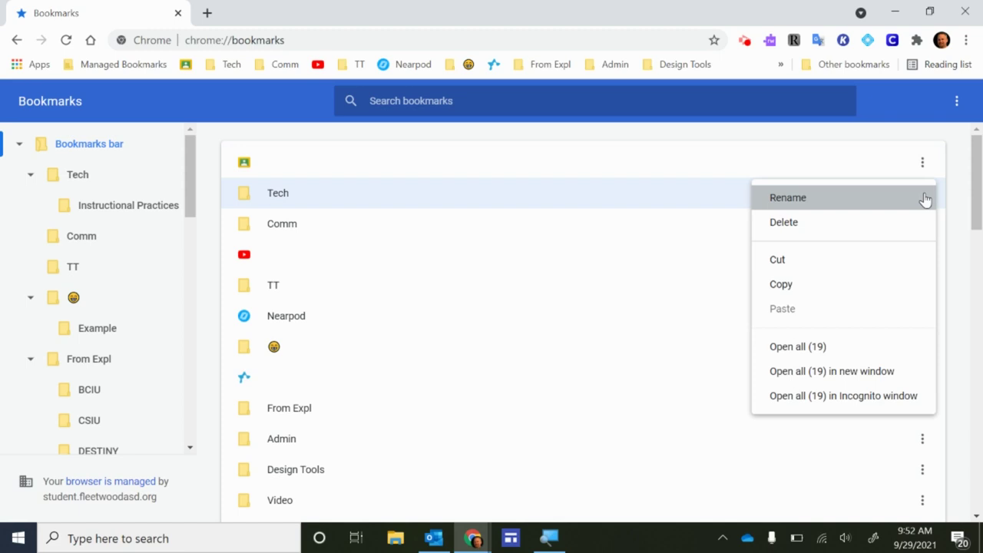
{"action": "left_click", "coordinate": [849, 199]}
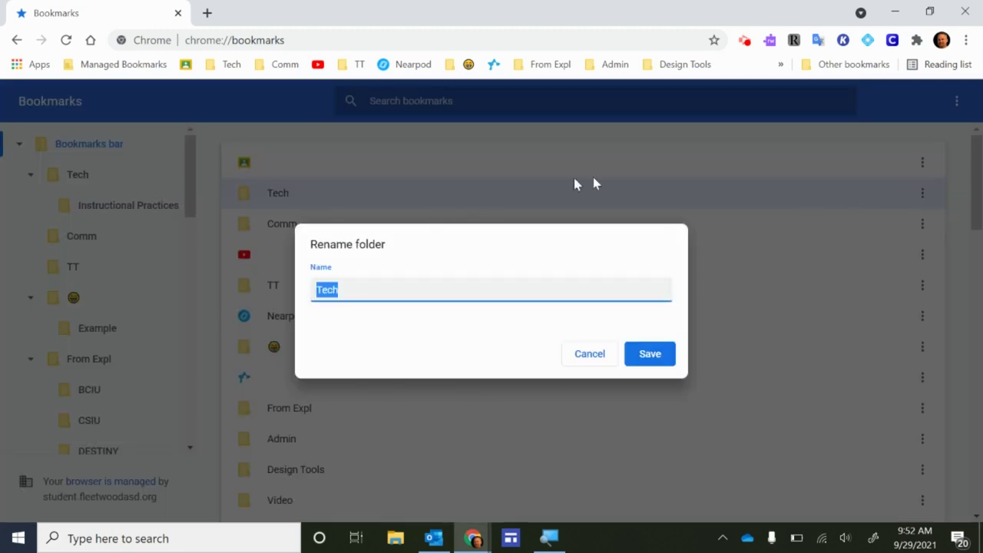
{"action": "key", "text": "BackSpace"}
{"action": "left_click", "coordinate": [643, 354]}
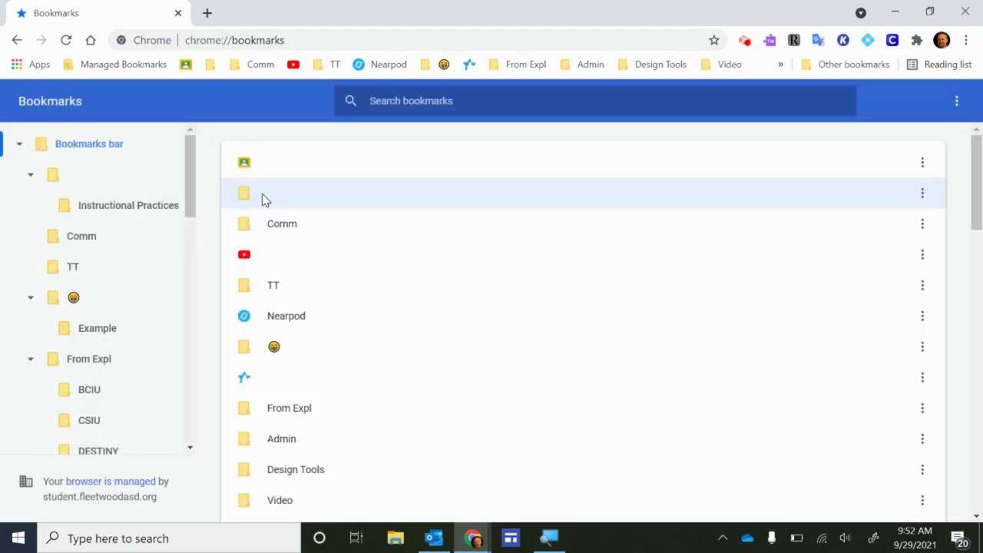
Undo the Tech folder rename, then drag Infinite Campus up onto the bookmarks bar below Tech.
{"action": "key", "text": "ctrl+z"}
{"action": "scroll", "coordinate": [388, 263], "scroll_direction": "down", "scroll_amount": 4}
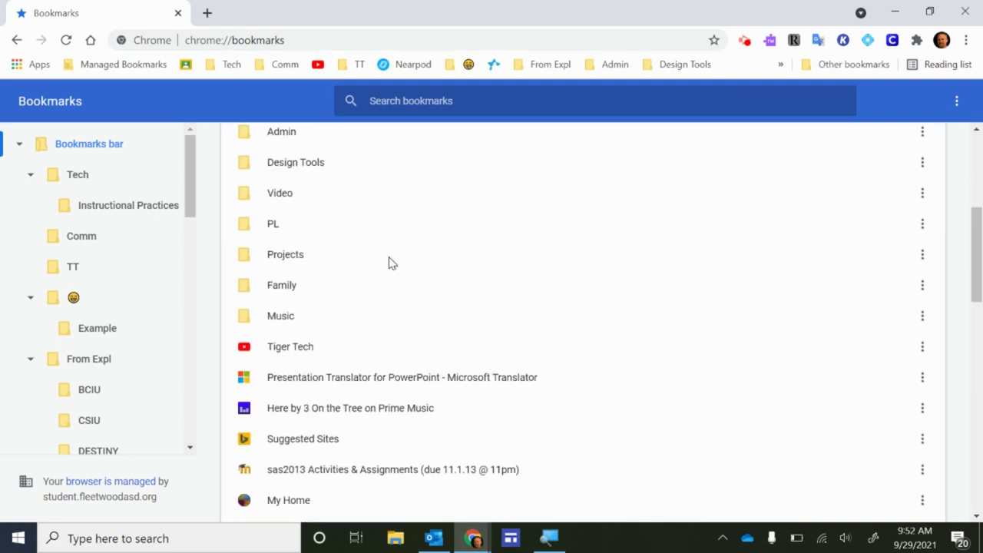
{"action": "scroll", "coordinate": [388, 265], "scroll_direction": "down", "scroll_amount": 11}
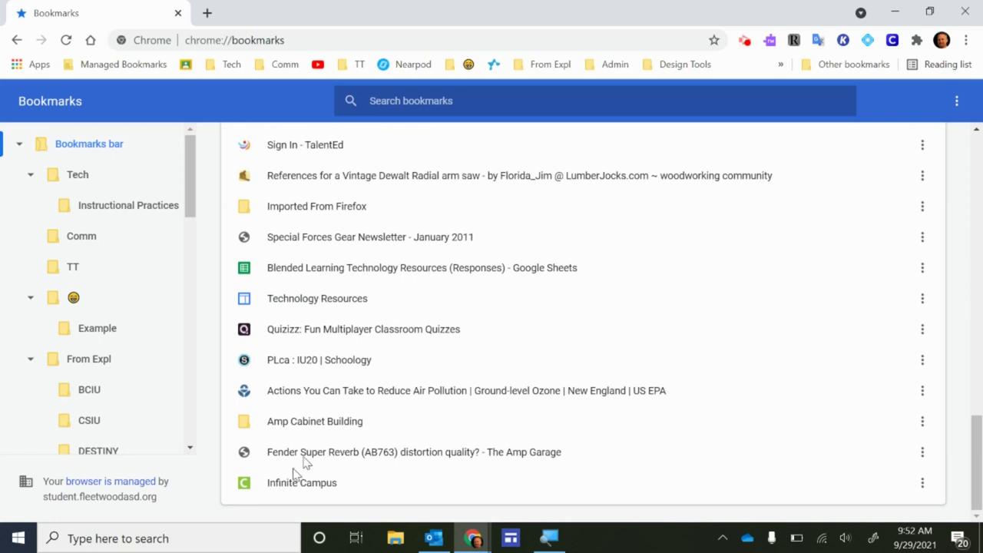
{"action": "left_click", "coordinate": [307, 487]}
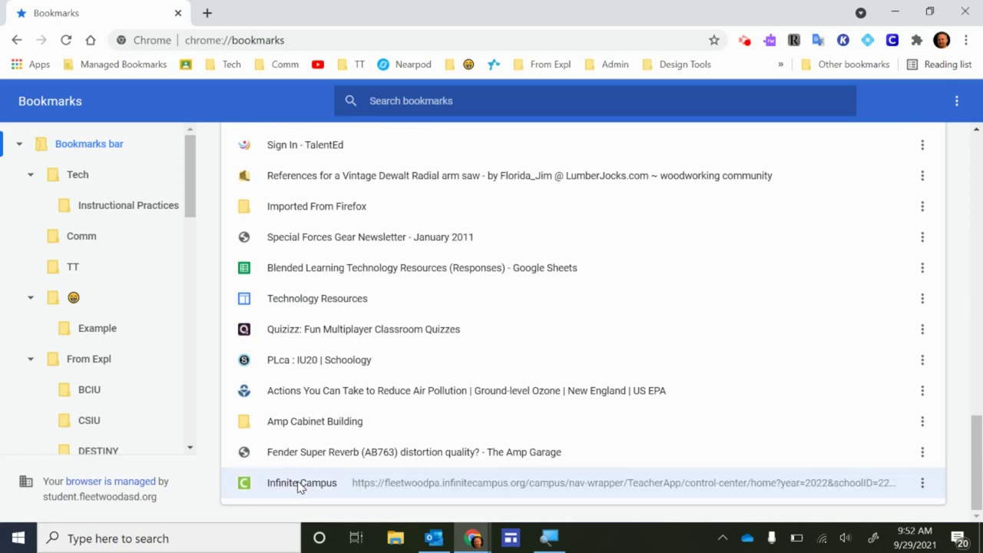
{"action": "left_click_drag", "start_coordinate": [299, 487], "coordinate": [336, 209]}
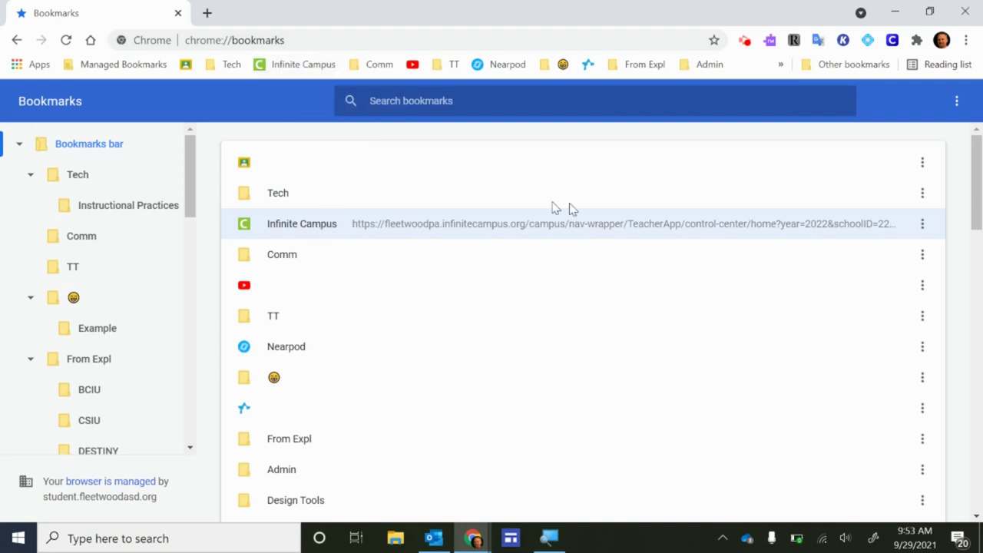
{"action": "left_click", "coordinate": [922, 224]}
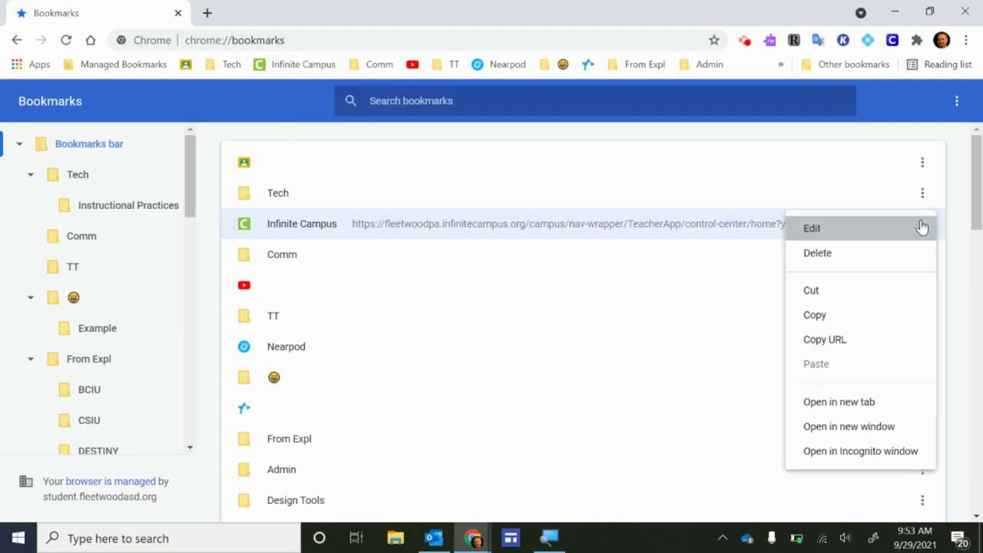
Clear the Infinite Campus bookmark's name and save it as icon only.
{"action": "left_click", "coordinate": [828, 228]}
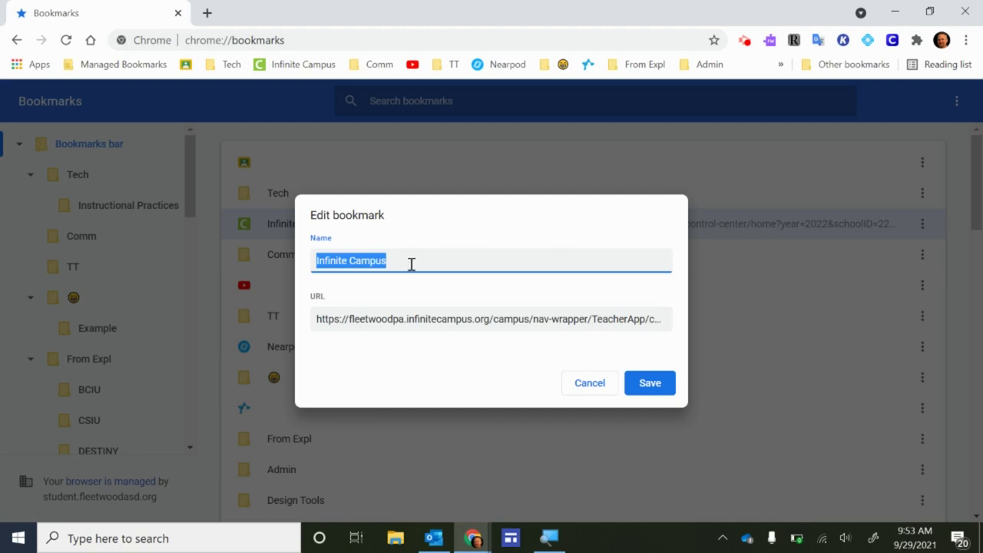
{"action": "key", "text": "BackSpace"}
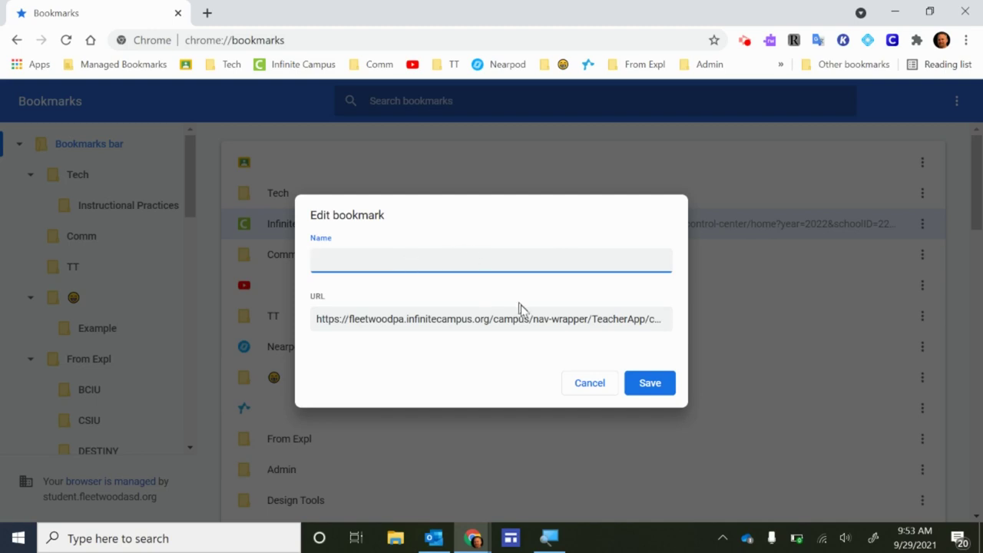
{"action": "left_click", "coordinate": [656, 388]}
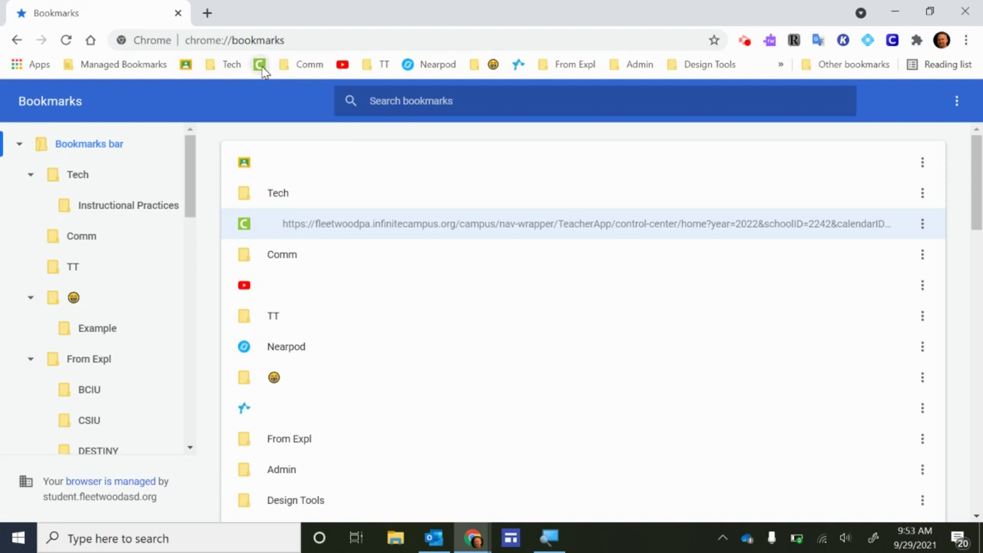
Drag the Infinite Campus and YouTube icons ahead of the Tech folder on the bar.
{"action": "left_click_drag", "start_coordinate": [260, 67], "coordinate": [199, 67]}
{"action": "left_click_drag", "start_coordinate": [343, 67], "coordinate": [192, 72]}
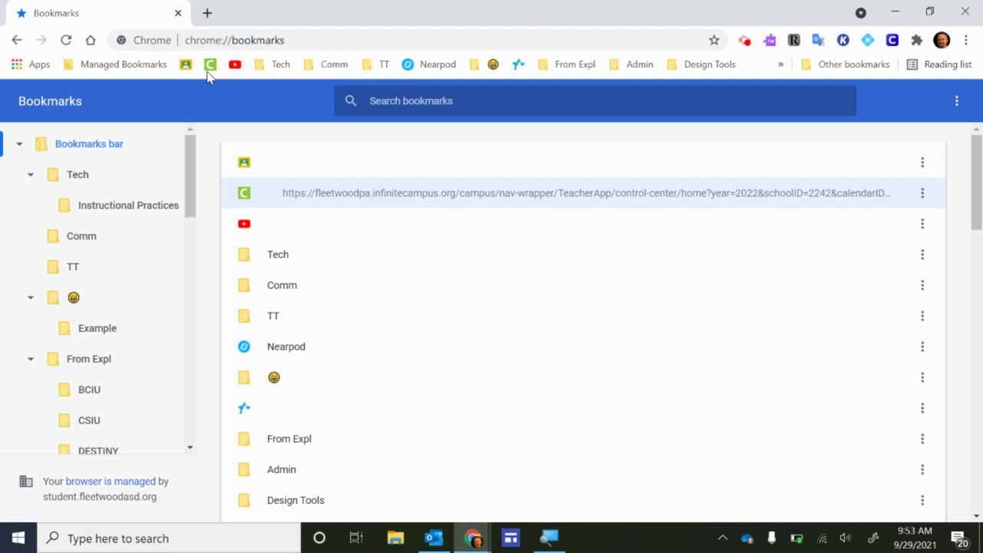
{"action": "scroll", "coordinate": [746, 353], "scroll_direction": "down", "scroll_amount": 10}
{"action": "scroll", "coordinate": [678, 333], "scroll_direction": "up", "scroll_amount": 1}
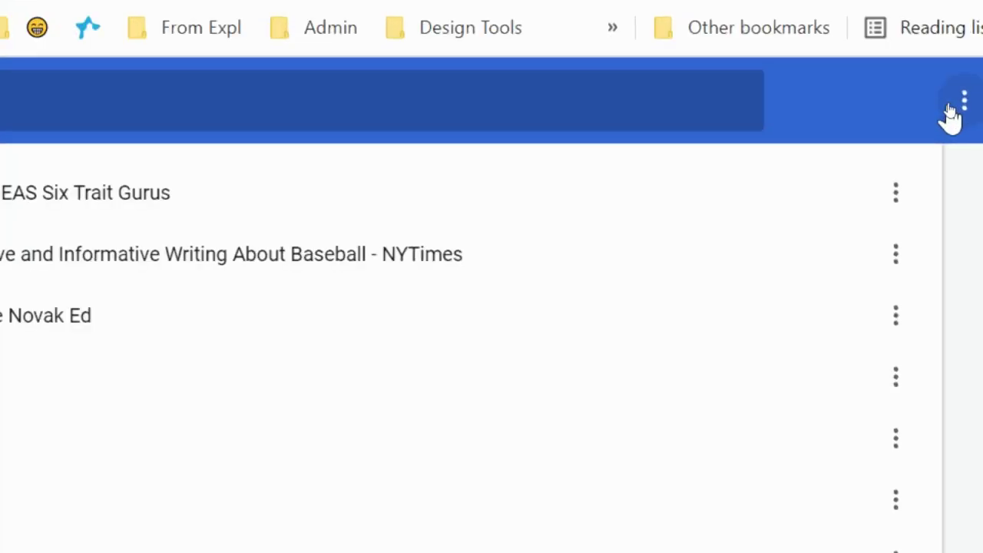
Add a folder with the default name 'New Folder' to the end of the bookmarks bar.
{"action": "left_click", "coordinate": [951, 108]}
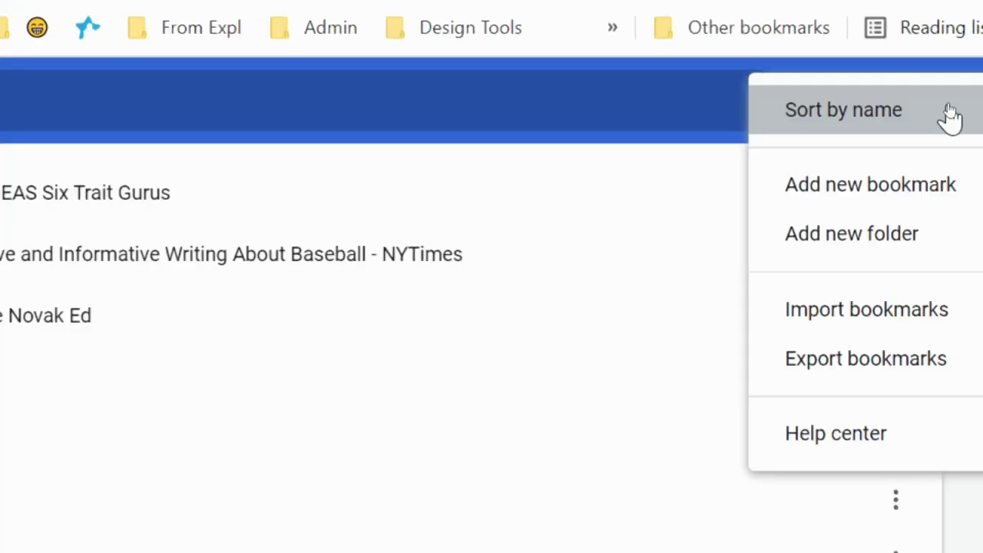
{"action": "left_click", "coordinate": [824, 237]}
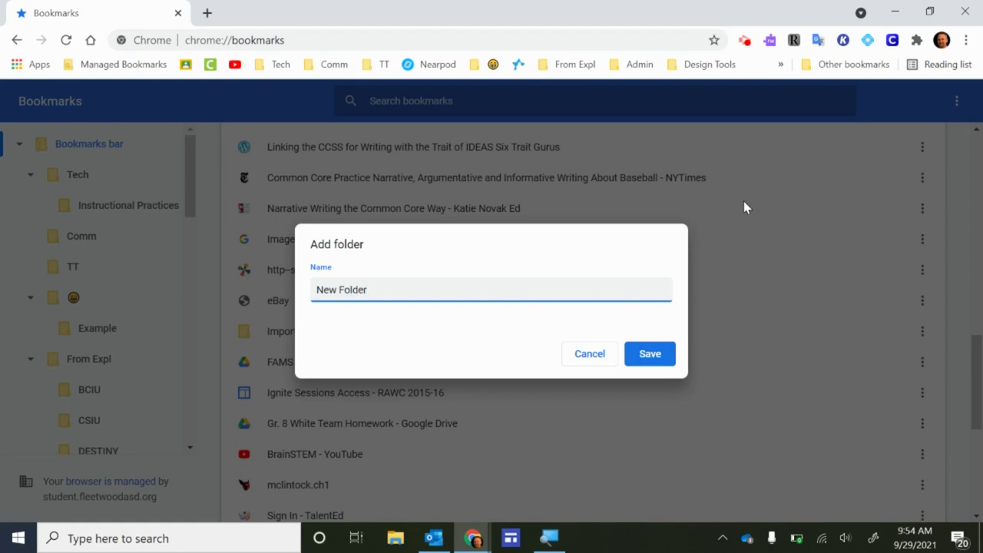
{"action": "left_click", "coordinate": [647, 357]}
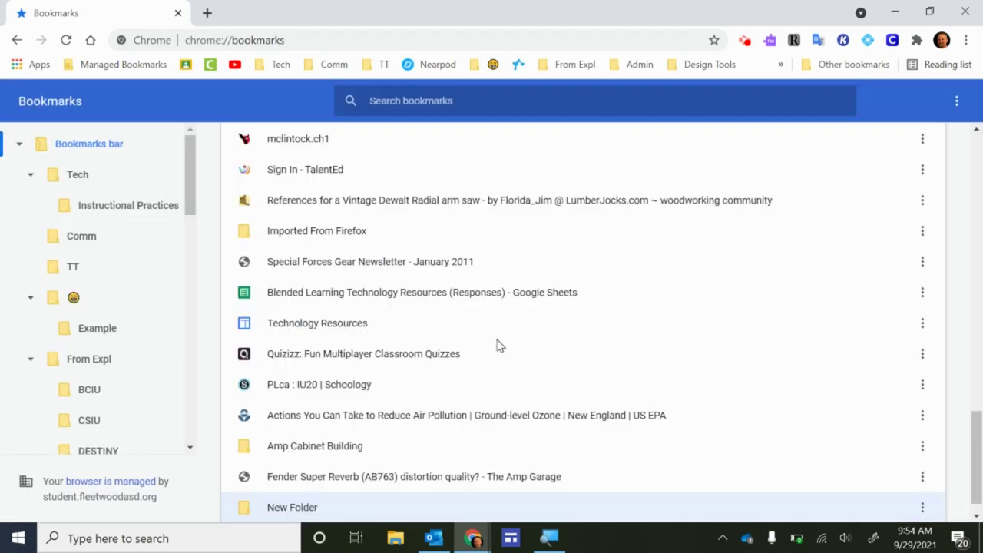
Drag the PLca and Fender Super Reverb bookmarks, filing Fender Super Reverb into New Folder, and rearrange folders.
{"action": "scroll", "coordinate": [977, 445], "scroll_direction": "down", "scroll_amount": 1}
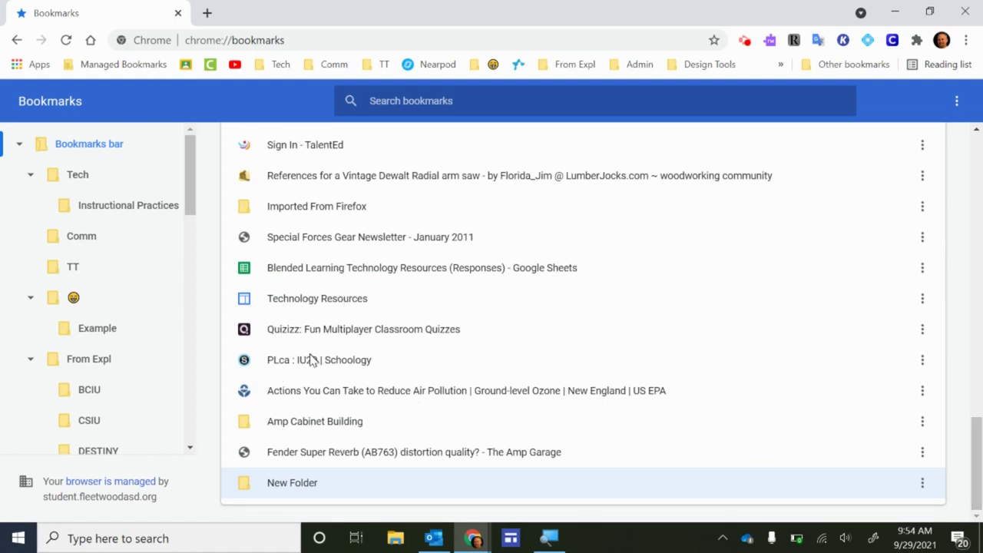
{"action": "left_click_drag", "start_coordinate": [310, 366], "coordinate": [300, 490]}
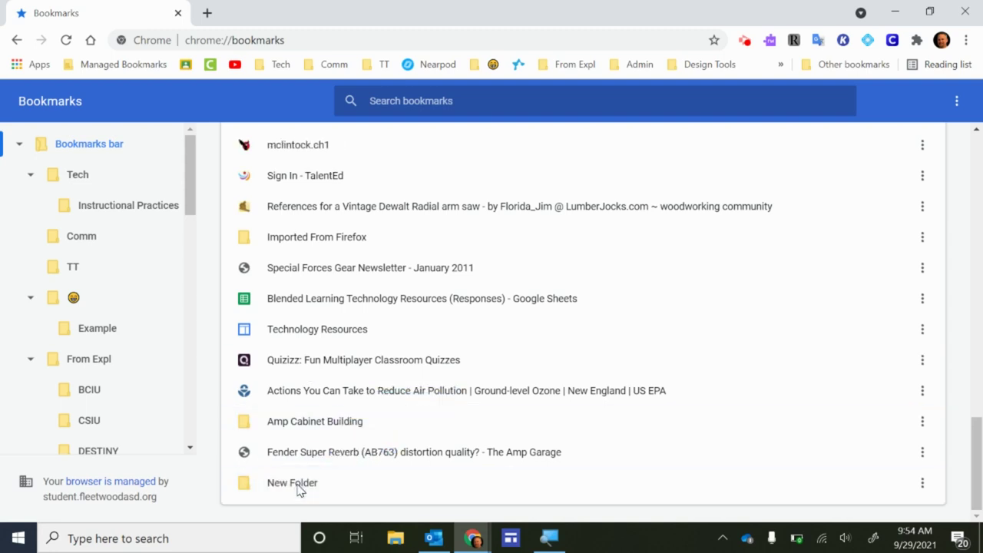
{"action": "left_click_drag", "start_coordinate": [320, 458], "coordinate": [307, 484]}
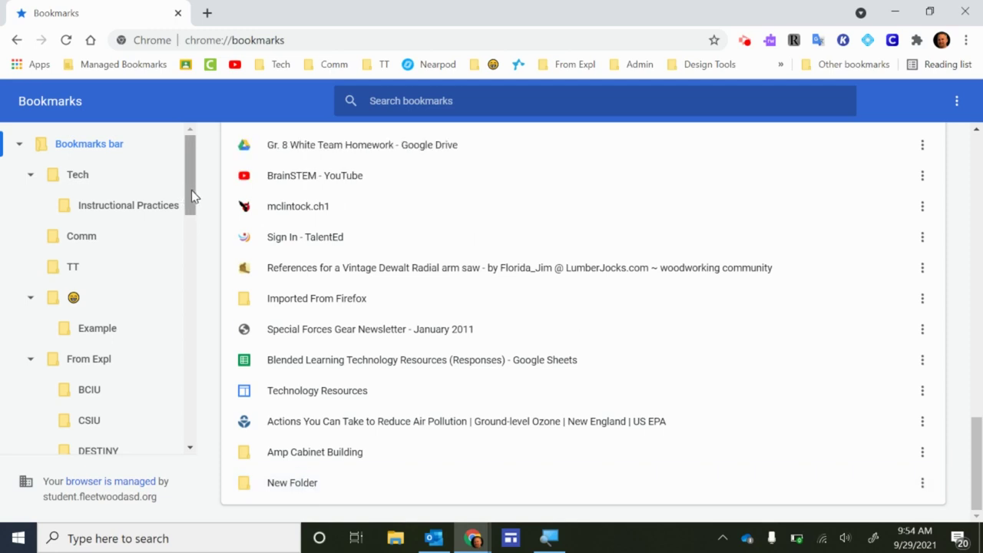
{"action": "left_click_drag", "start_coordinate": [192, 196], "coordinate": [198, 436]}
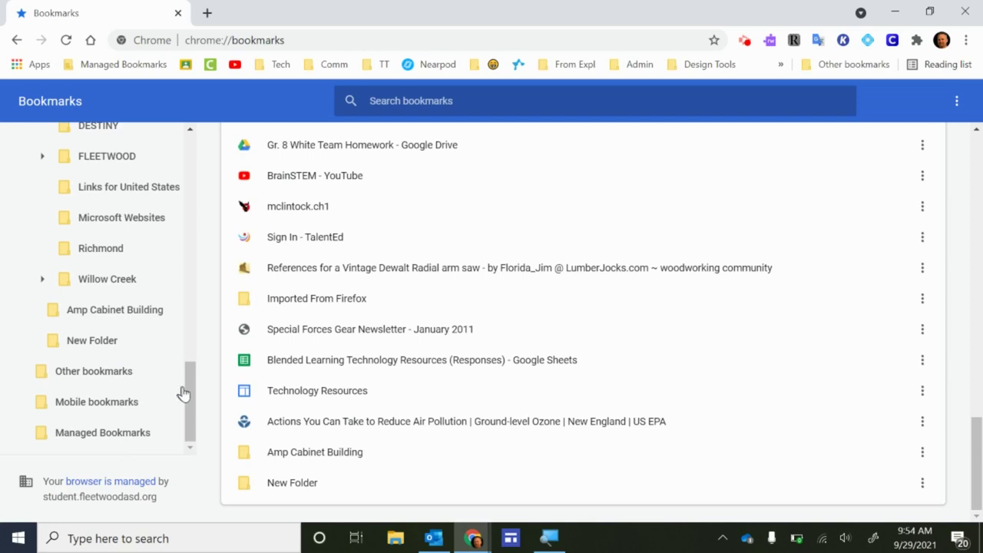
{"action": "left_click_drag", "start_coordinate": [183, 393], "coordinate": [197, 369]}
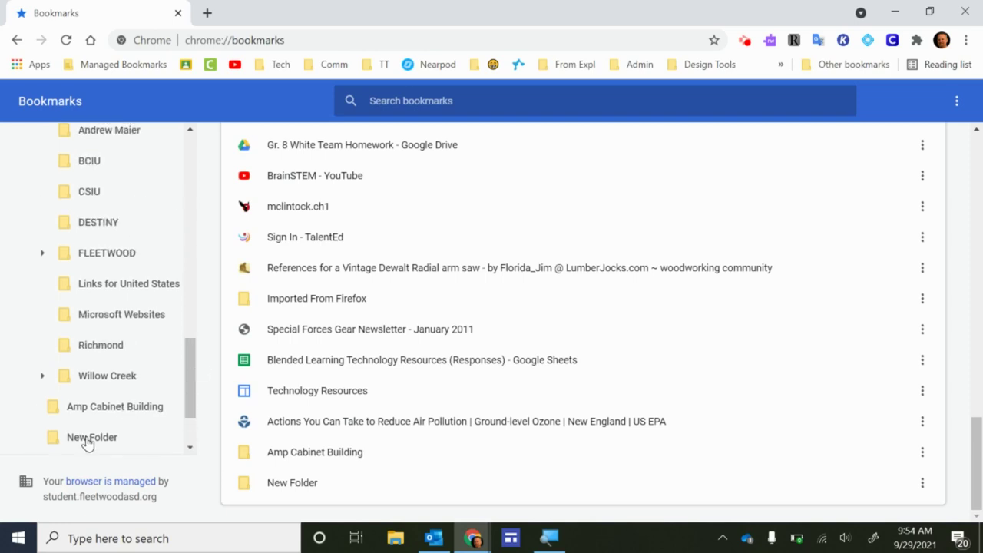
{"action": "mouse_move", "coordinate": [87, 444]}
{"action": "left_mouse_down"}
{"action": "mouse_move", "coordinate": [127, 411]}
{"action": "mouse_move", "coordinate": [112, 377]}
{"action": "mouse_move", "coordinate": [95, 454]}
{"action": "mouse_move", "coordinate": [100, 445]}
{"action": "left_mouse_up"}
{"action": "left_click_drag", "start_coordinate": [189, 377], "coordinate": [200, 301]}
Create a subfolder named 'New Folder 2' inside the Tech folder.
{"action": "left_click", "coordinate": [119, 342]}
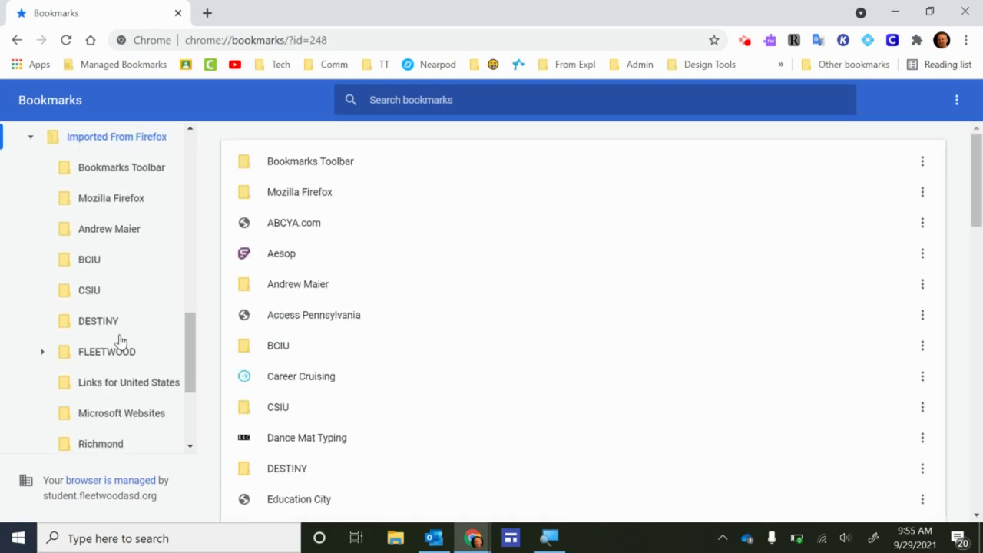
{"action": "left_click_drag", "start_coordinate": [192, 358], "coordinate": [189, 179]}
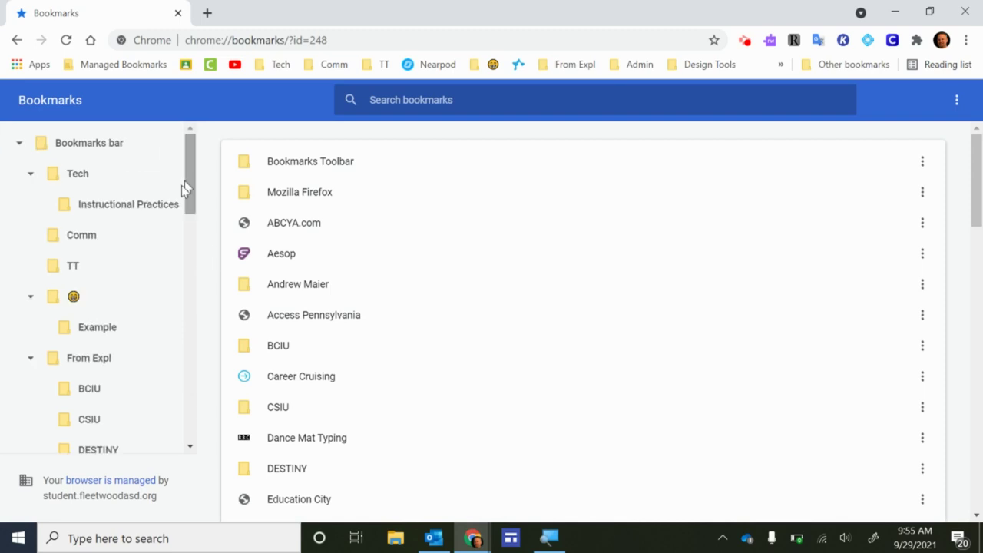
{"action": "left_click", "coordinate": [76, 175]}
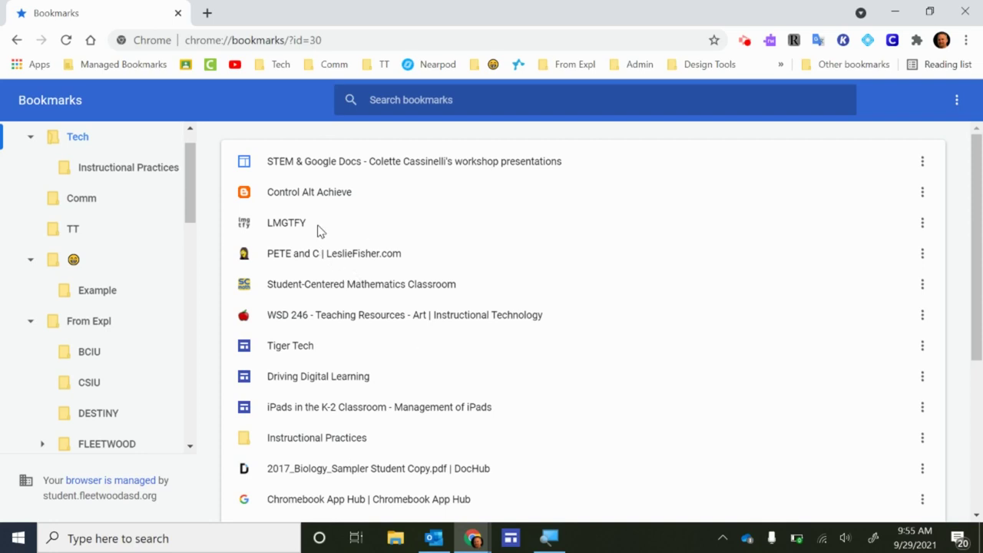
{"action": "left_click", "coordinate": [957, 99]}
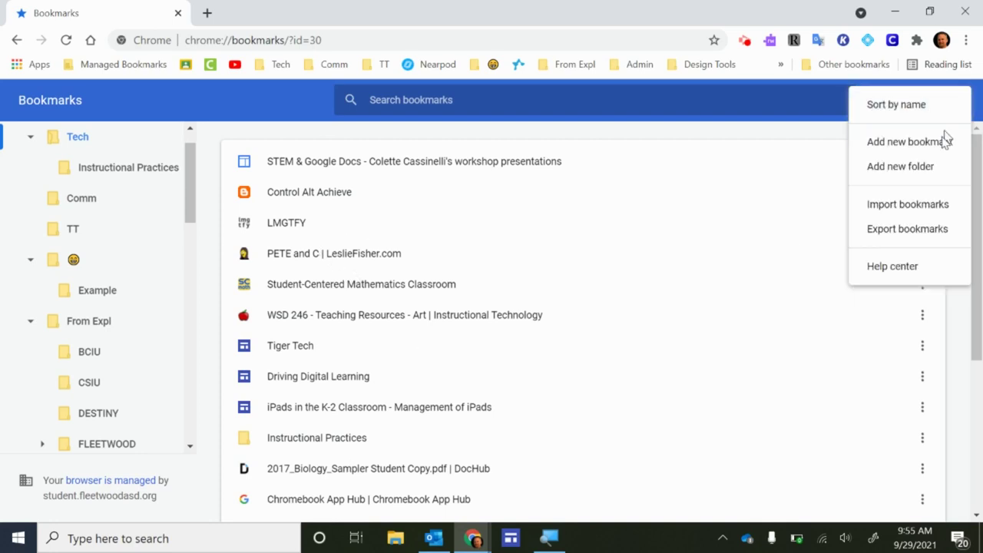
{"action": "left_click", "coordinate": [923, 166]}
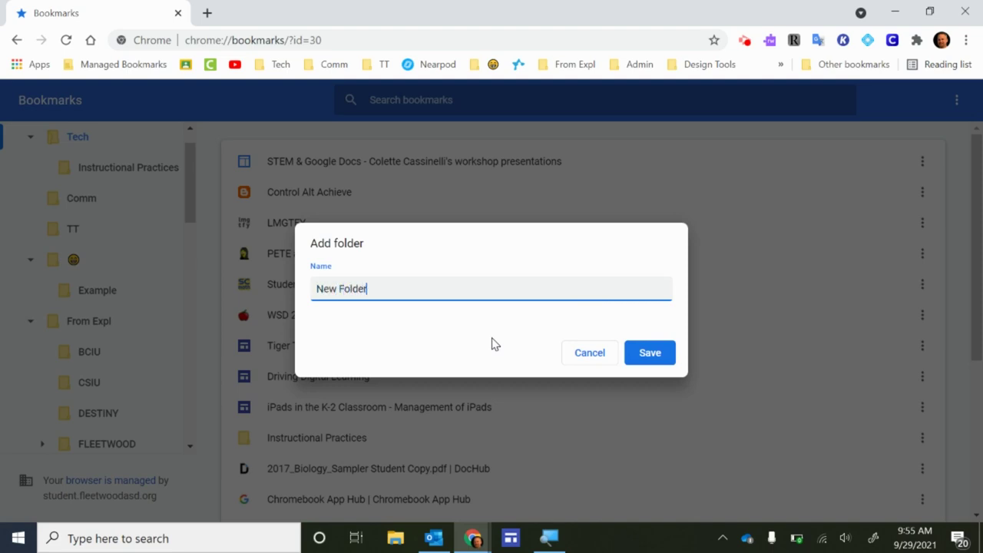
{"action": "left_click", "coordinate": [649, 353]}
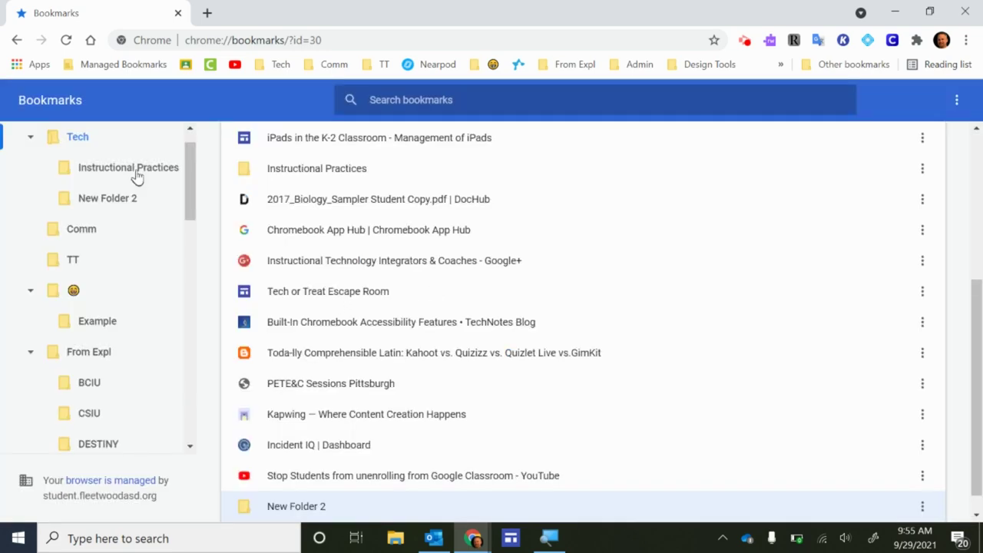